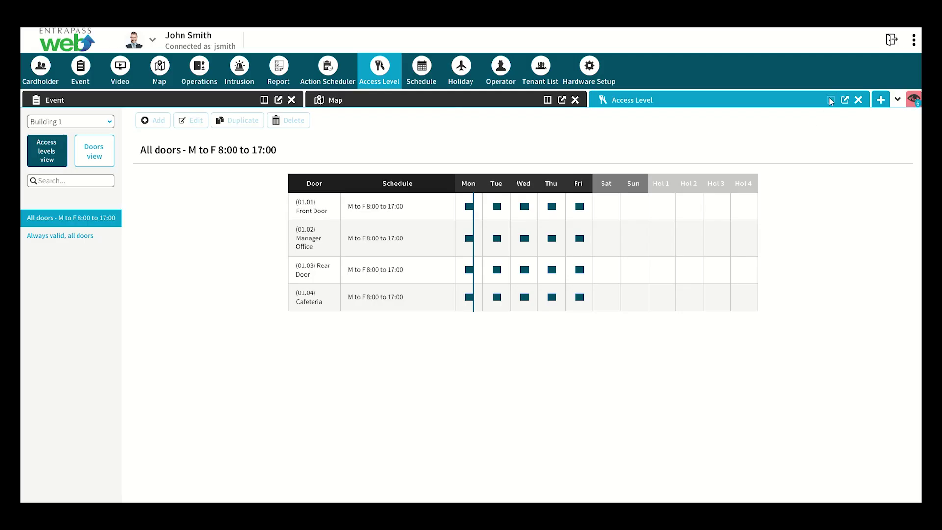
# Step: Split the Access Level tab with Schedule, glance at the First Floor map, then show Events
pyautogui.click(829, 100)
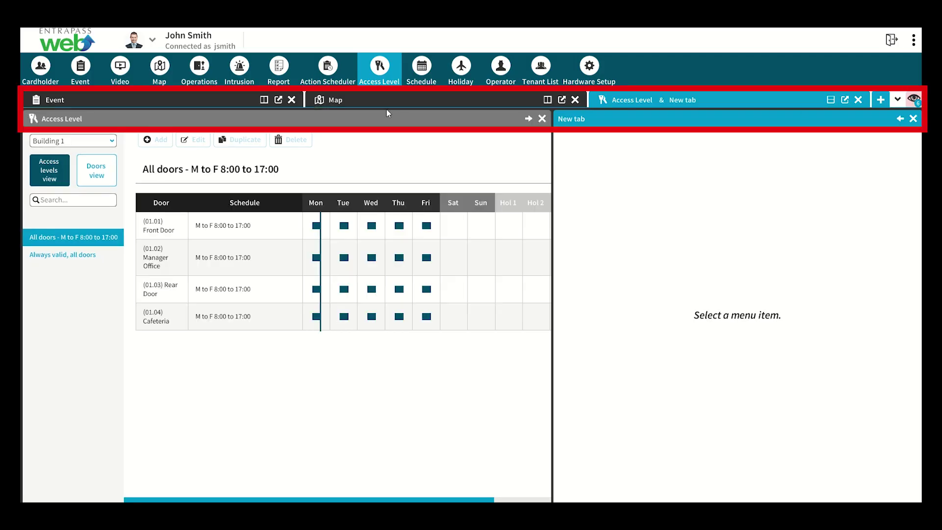
pyautogui.click(434, 83)
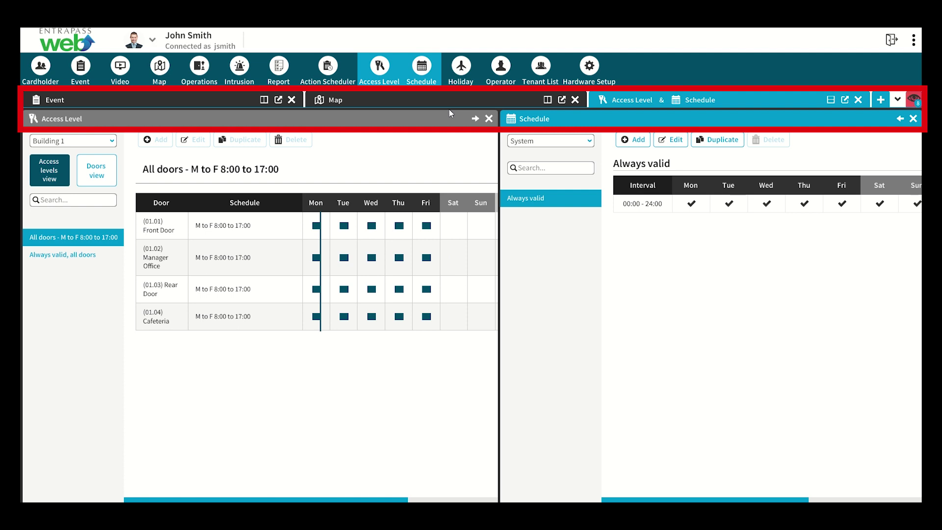
pyautogui.click(443, 100)
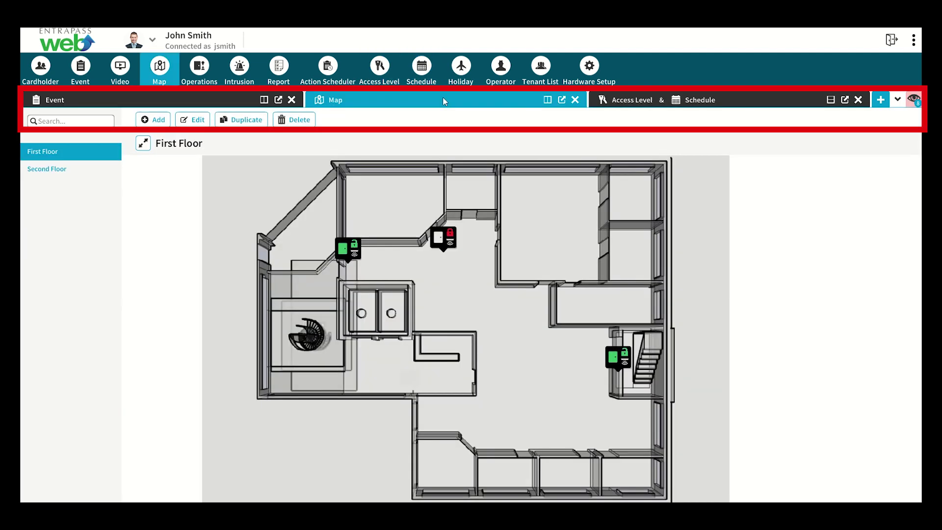
pyautogui.click(617, 101)
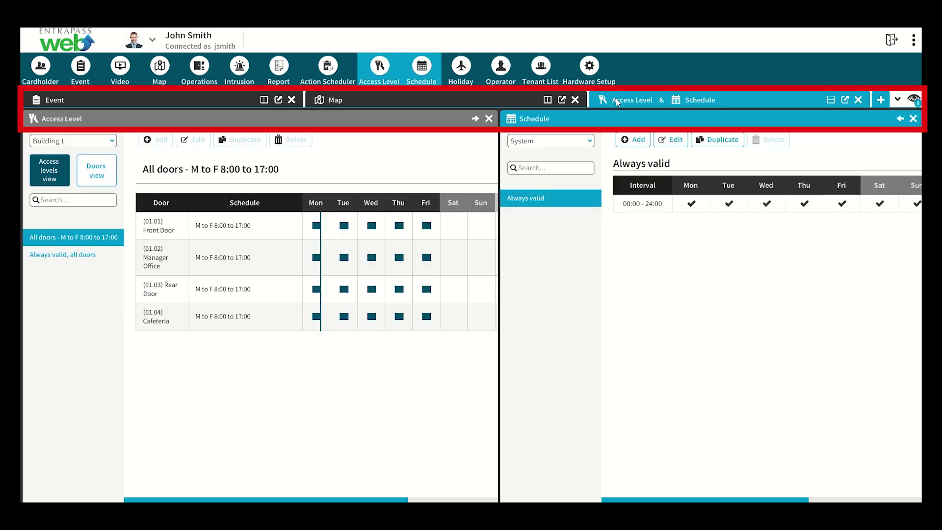
pyautogui.click(237, 96)
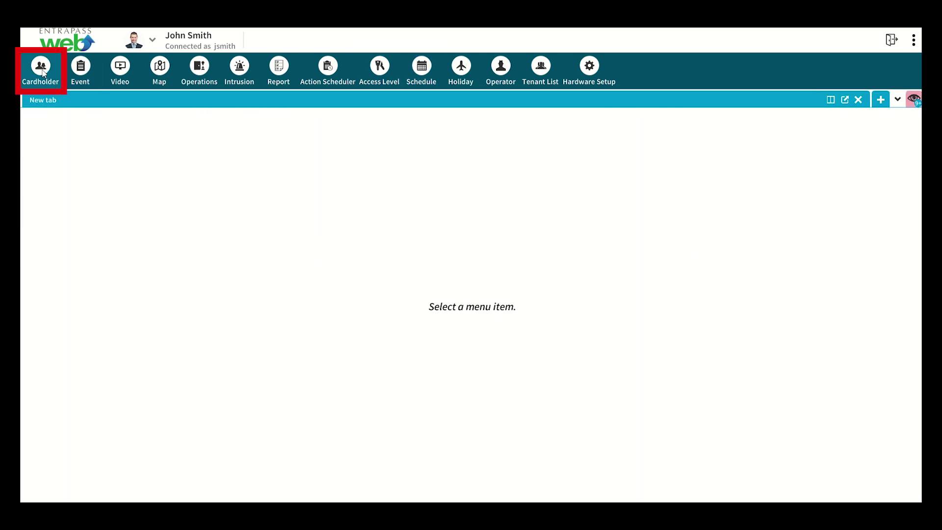
# Step: Open the Cardholder list, try table and photo-card views, and start a new cardholder
pyautogui.click(41, 69)
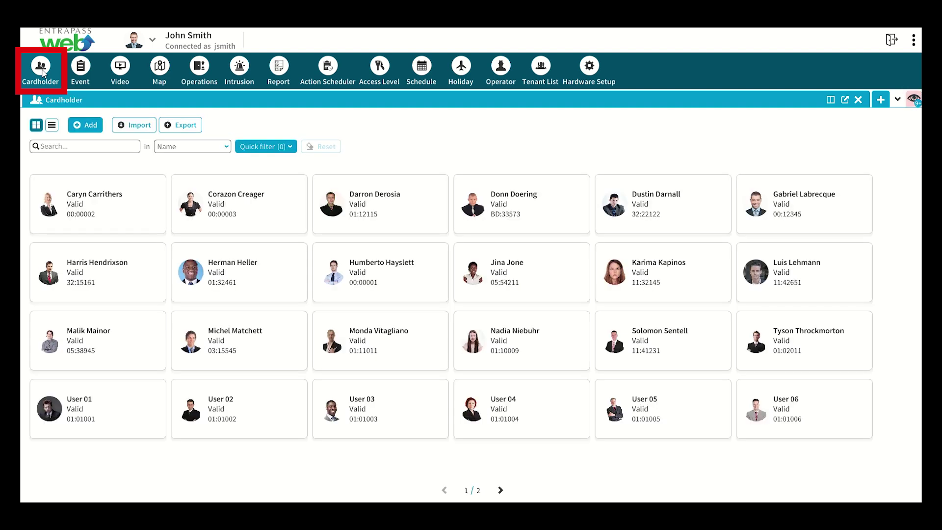
pyautogui.click(52, 126)
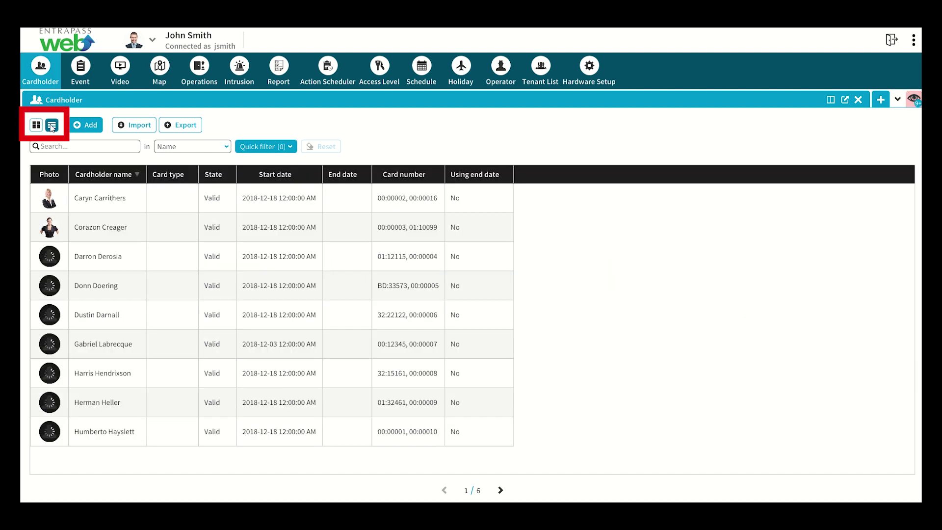
pyautogui.click(36, 126)
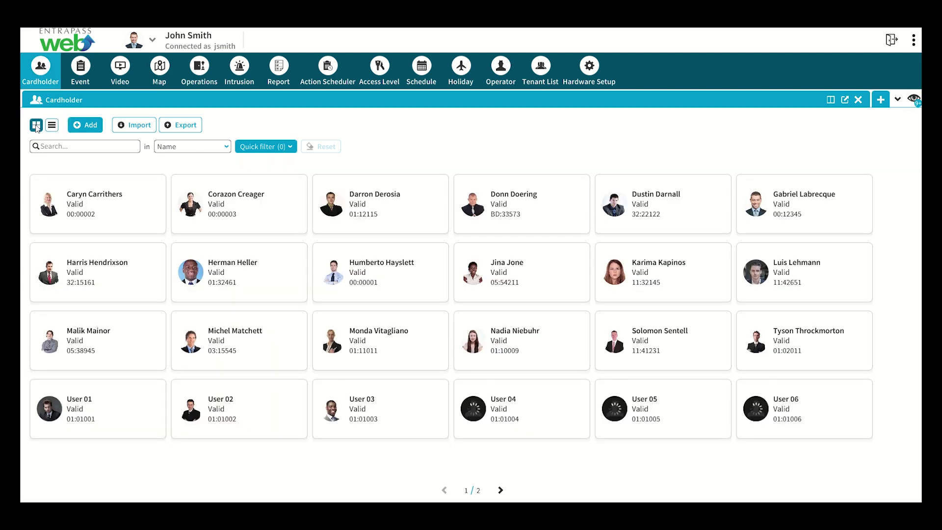
pyautogui.click(227, 147)
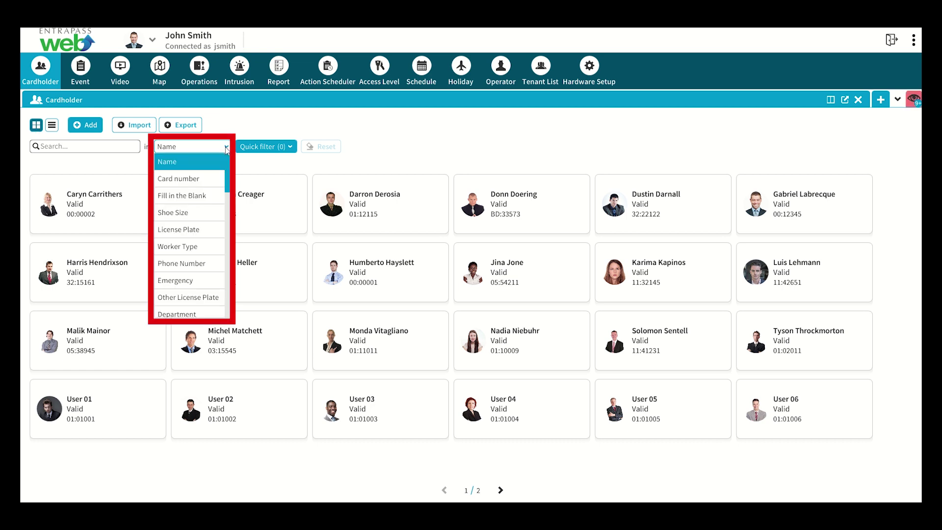
pyautogui.press('Escape')
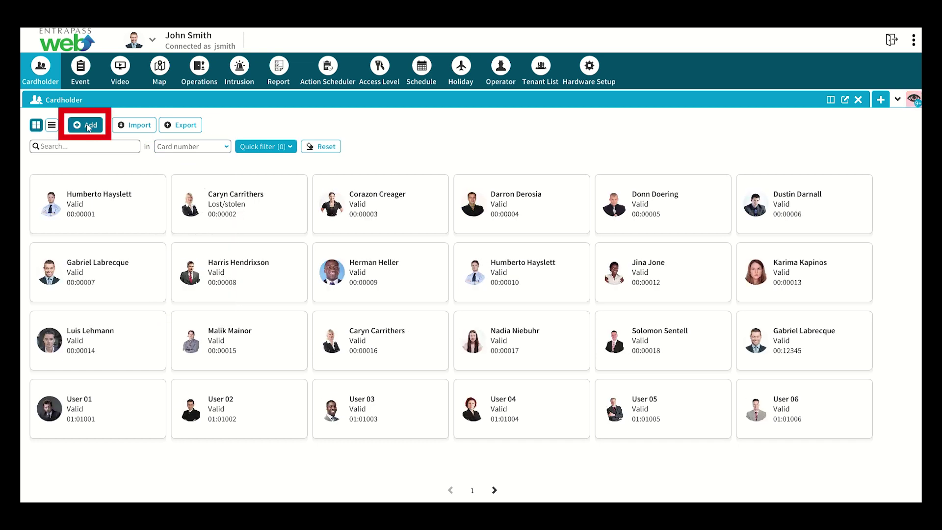
pyautogui.click(88, 126)
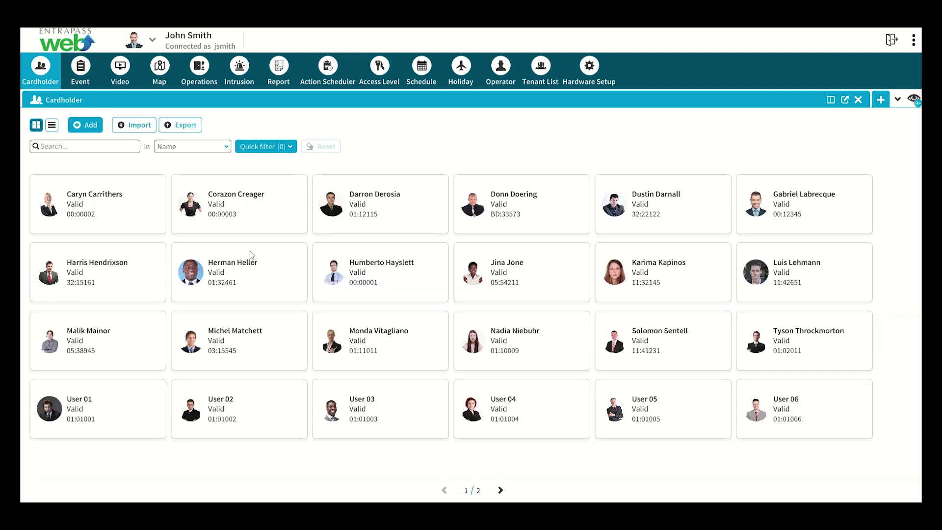
# Step: Open the first cardholder and browse its Options, Badge, Tenants, Additional information and Comments pages
pyautogui.doubleClick(138, 216)
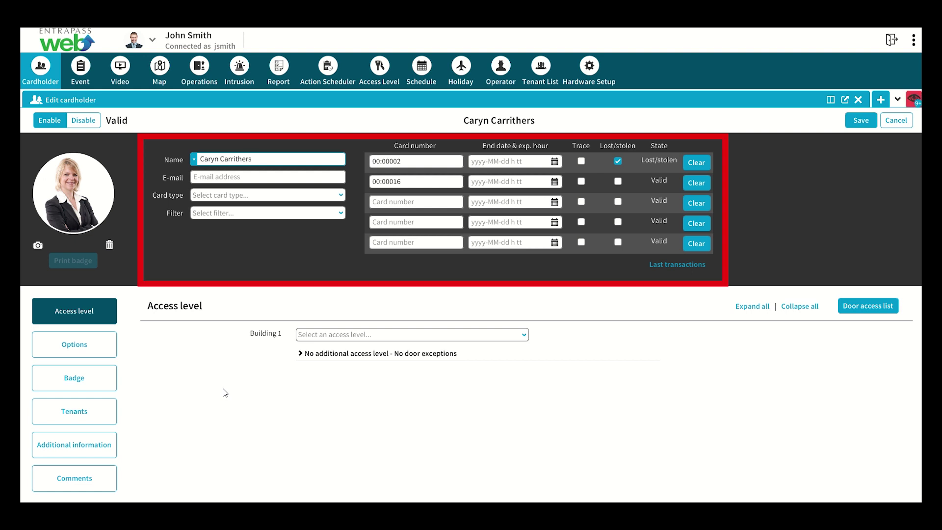
pyautogui.click(105, 346)
pyautogui.click(107, 379)
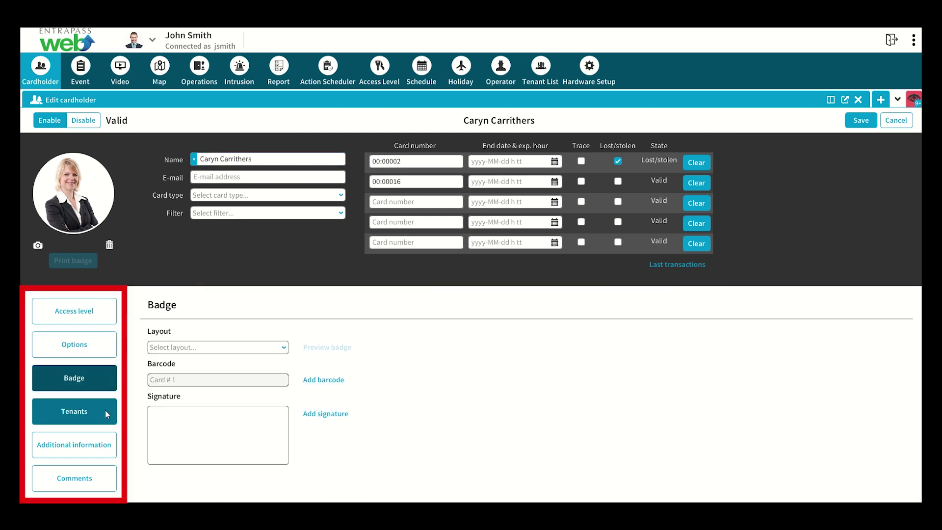
pyautogui.click(105, 410)
pyautogui.click(104, 442)
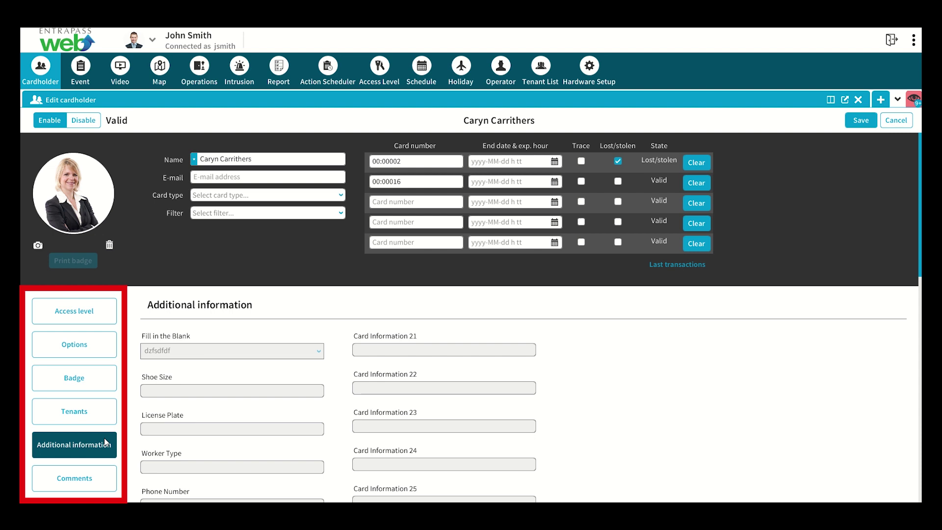
pyautogui.click(101, 473)
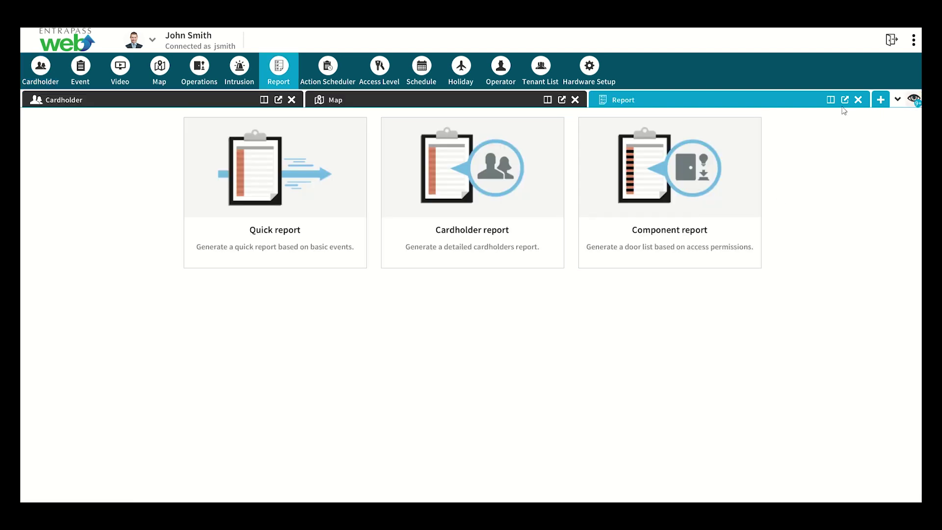
# Step: Split the Report tab with Schedules in the right pane, then switch to the First Floor map
pyautogui.click(830, 100)
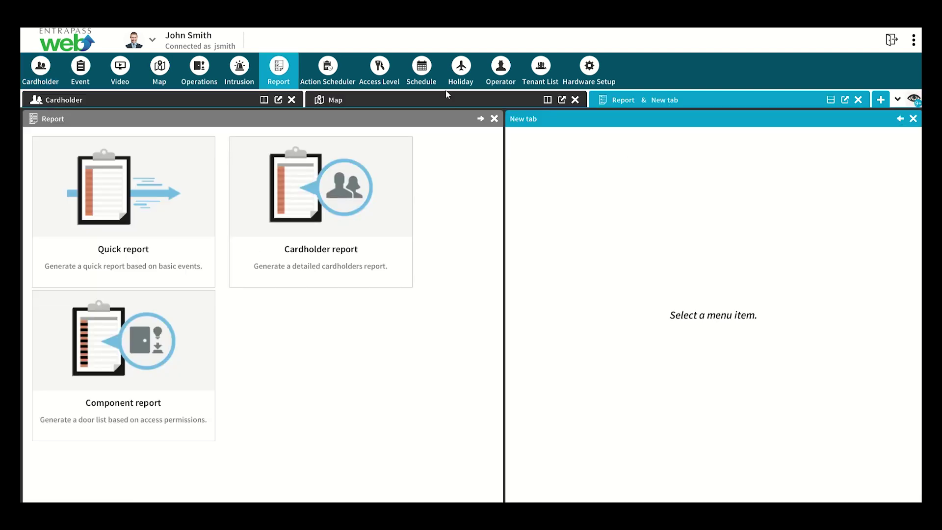
pyautogui.click(421, 70)
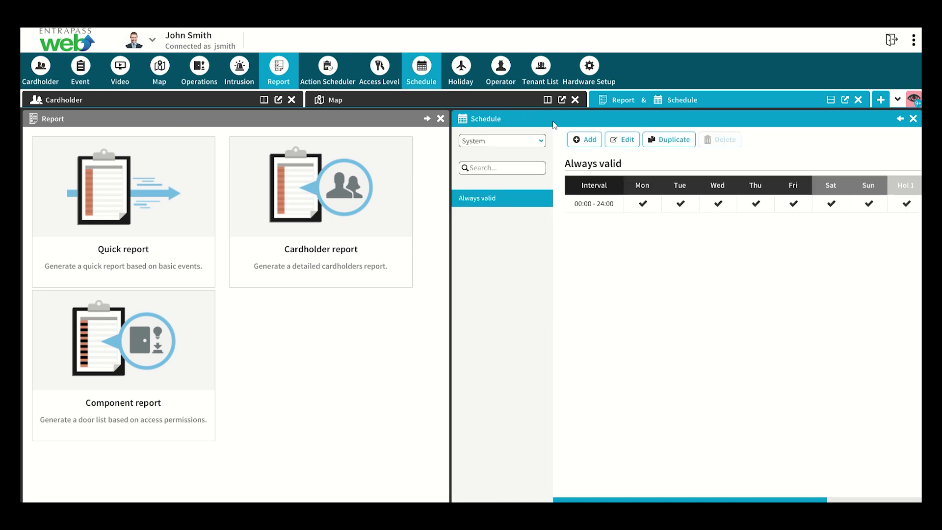
pyautogui.click(393, 100)
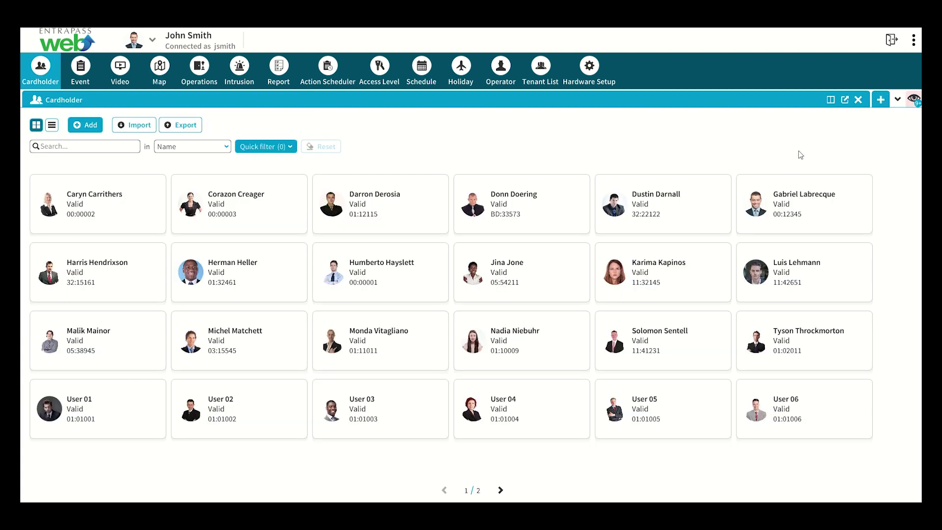
# Step: Create a new tab pairing the floor map with Access Levels, and drag that floating window right
pyautogui.click(881, 102)
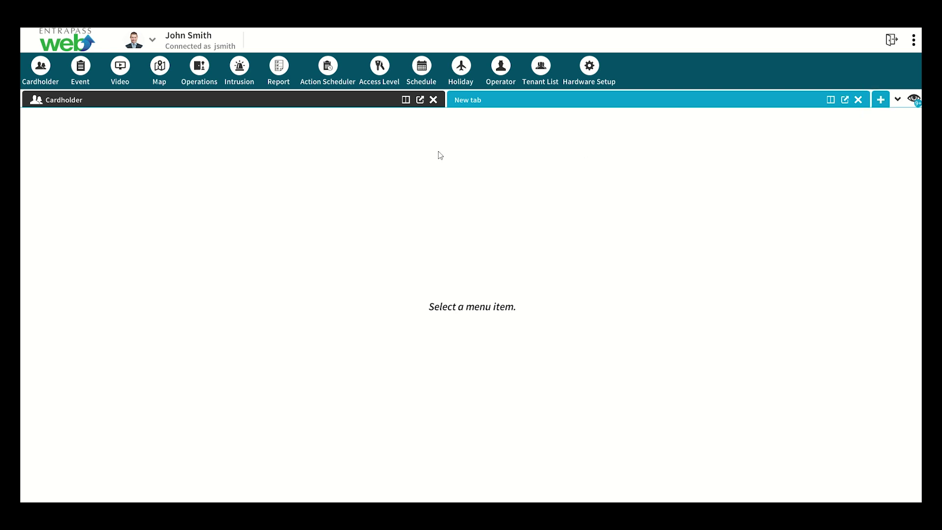
pyautogui.click(164, 72)
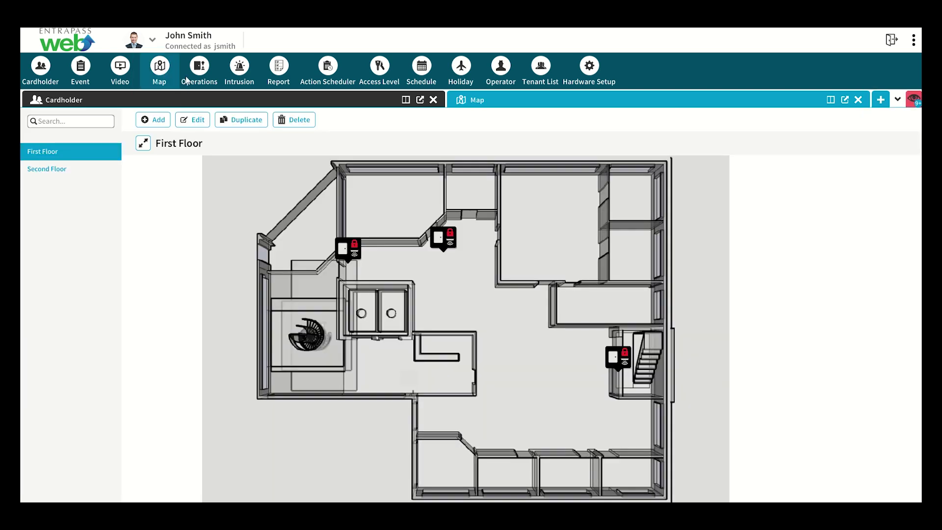
pyautogui.click(830, 100)
pyautogui.click(378, 72)
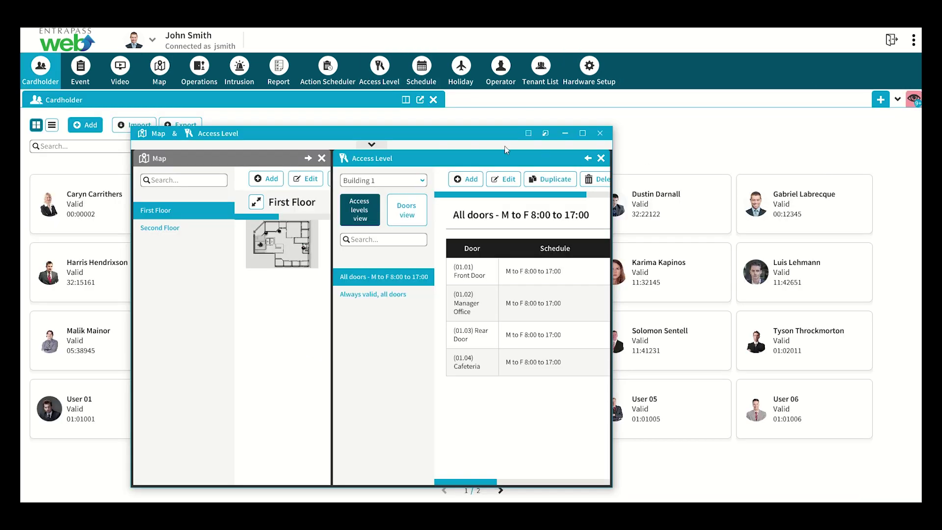
pyautogui.moveTo(500, 150); pyautogui.dragTo(617, 106)
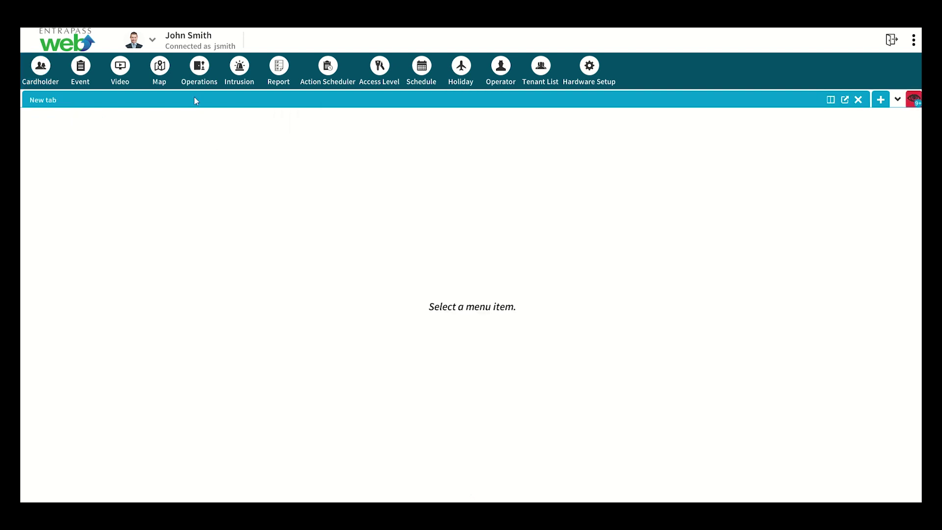
# Step: Show the Operations status tiles for doors, relays and inputs, plus the door-events Watchlist
pyautogui.click(199, 74)
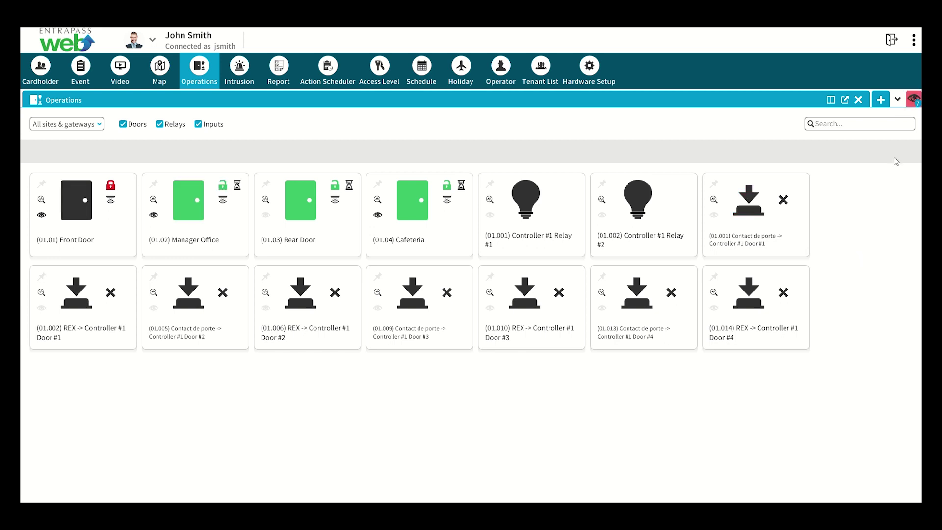
pyautogui.click(913, 99)
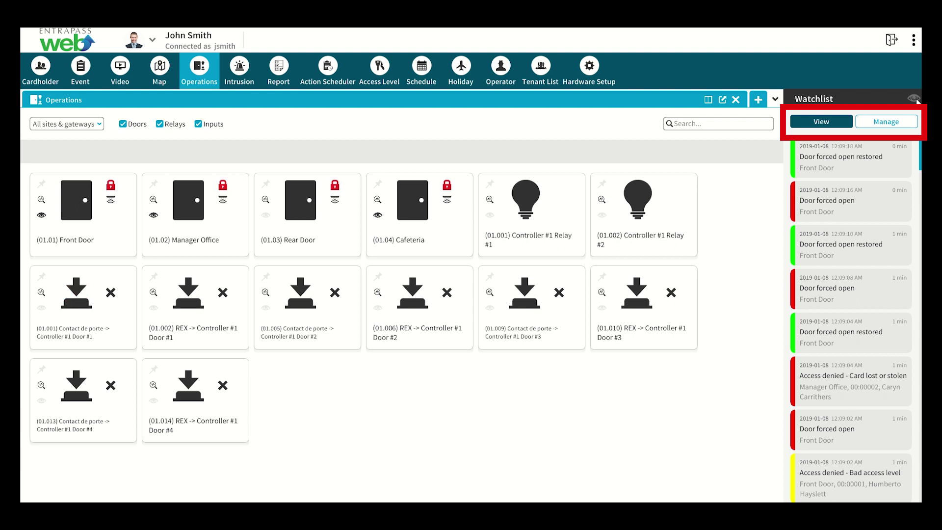
pyautogui.click(905, 122)
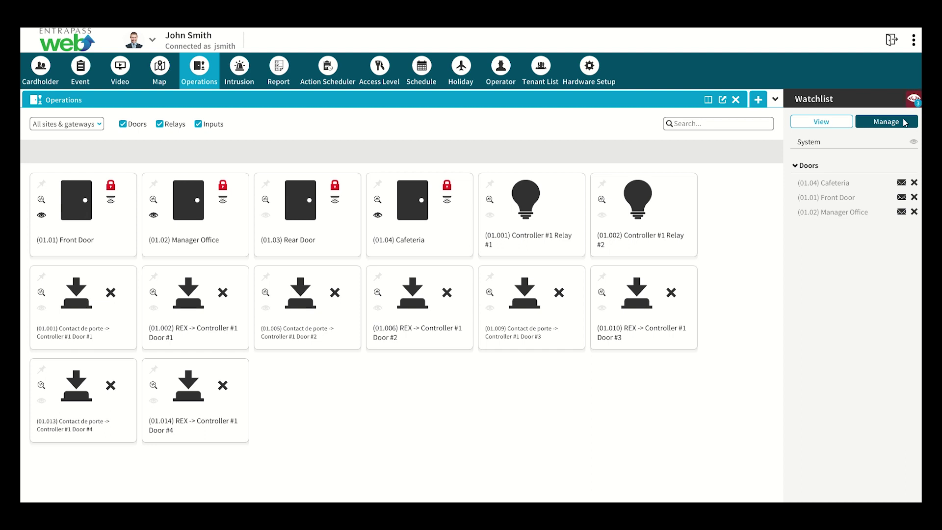
pyautogui.click(911, 98)
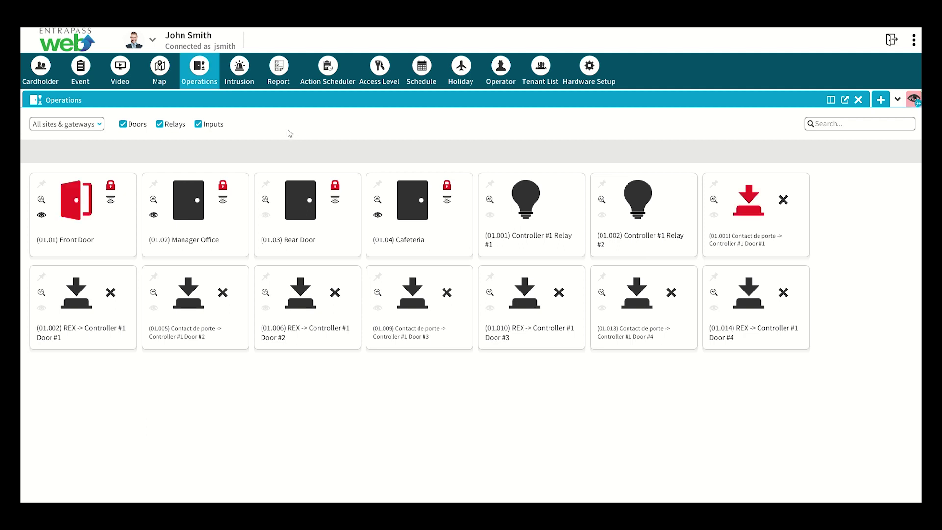
# Step: Enter an e-mail address as the Options notification recipient, then open the Action Scheduler
pyautogui.click(914, 40)
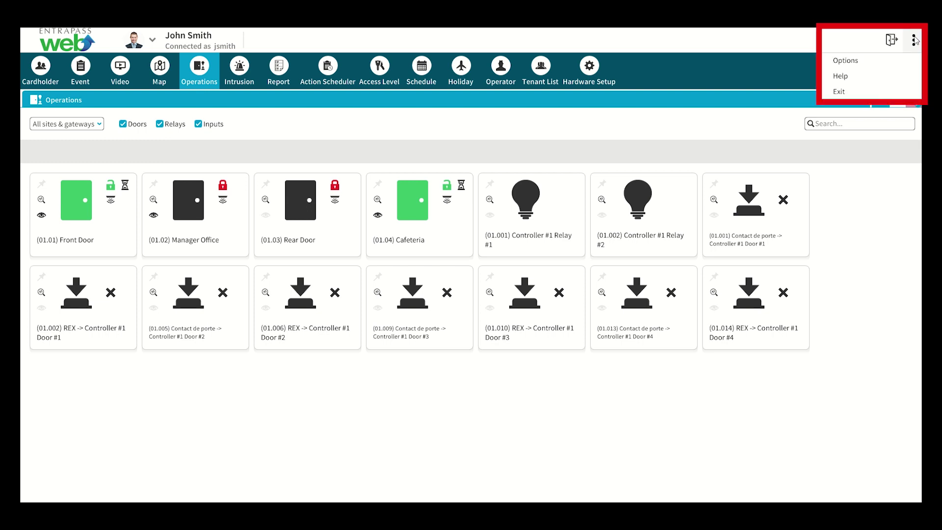
pyautogui.click(852, 62)
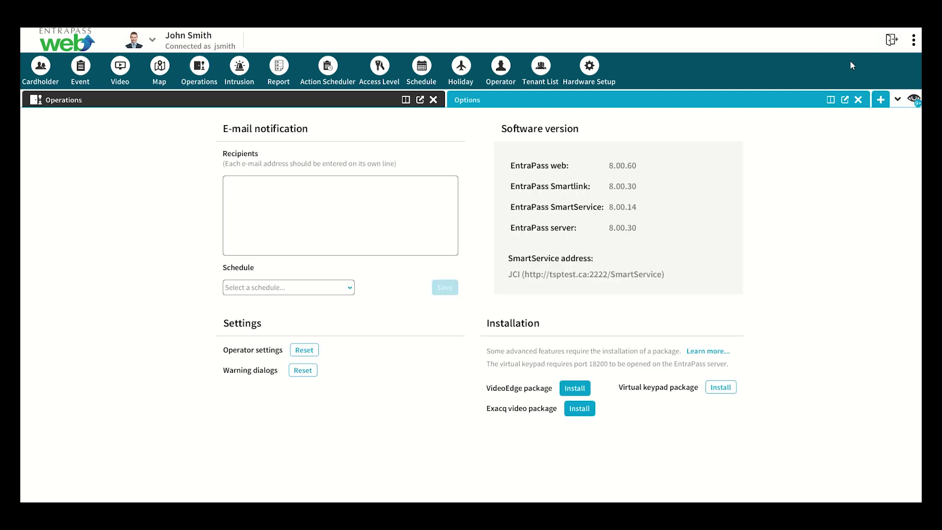
pyautogui.click(263, 189)
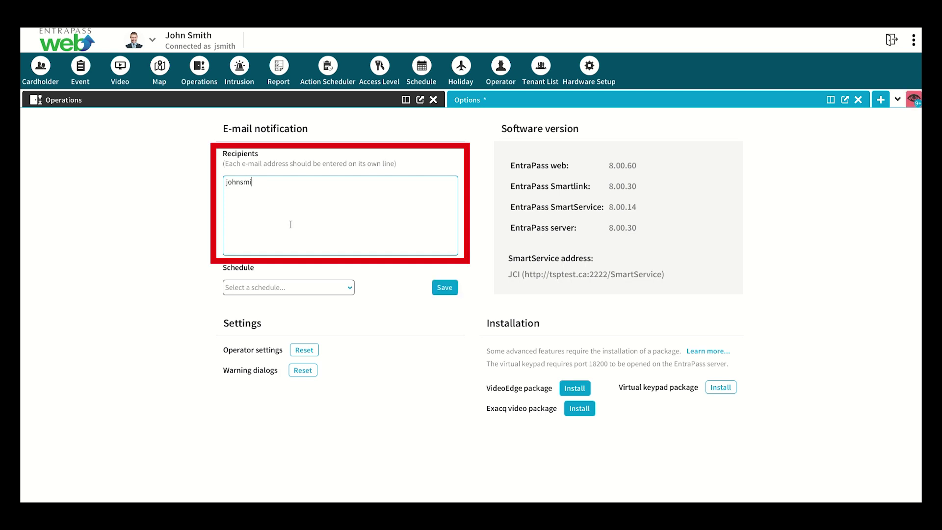
pyautogui.click(329, 74)
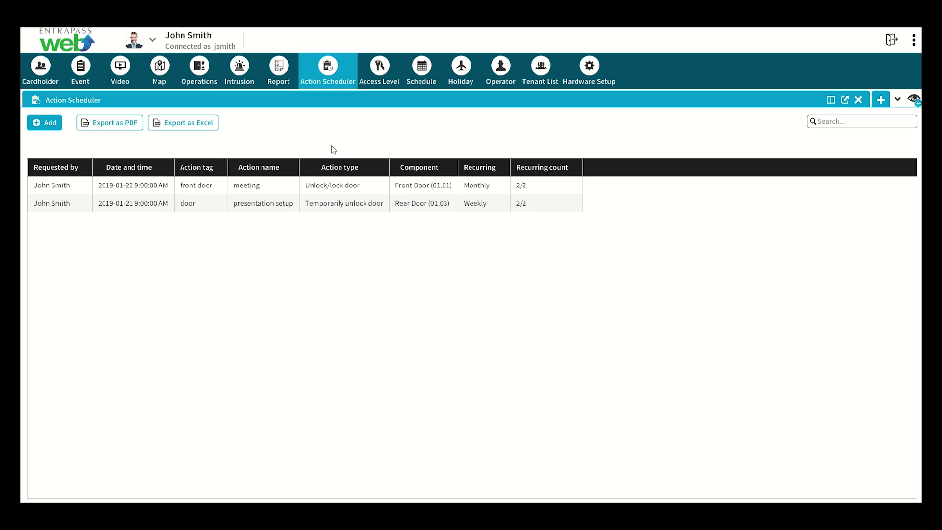
# Step: Add a scheduled action named 'cleaning staff' with unlock date the 14th at 7:00 PM
pyautogui.click(44, 123)
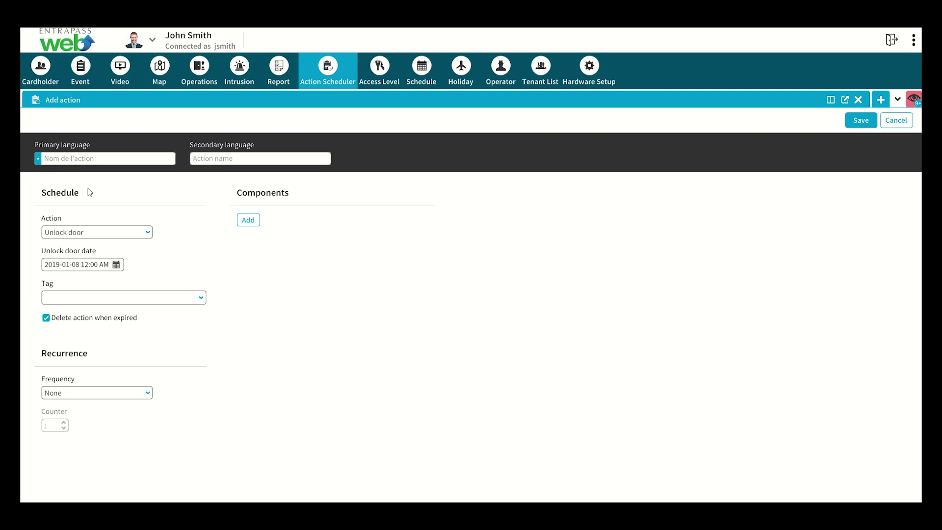
pyautogui.write('cleaning staff')
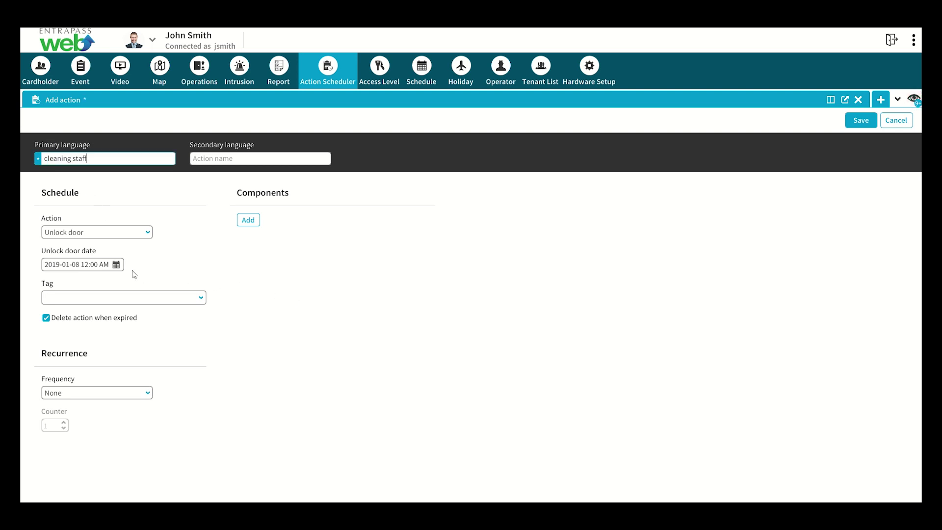
pyautogui.click(116, 265)
pyautogui.click(77, 352)
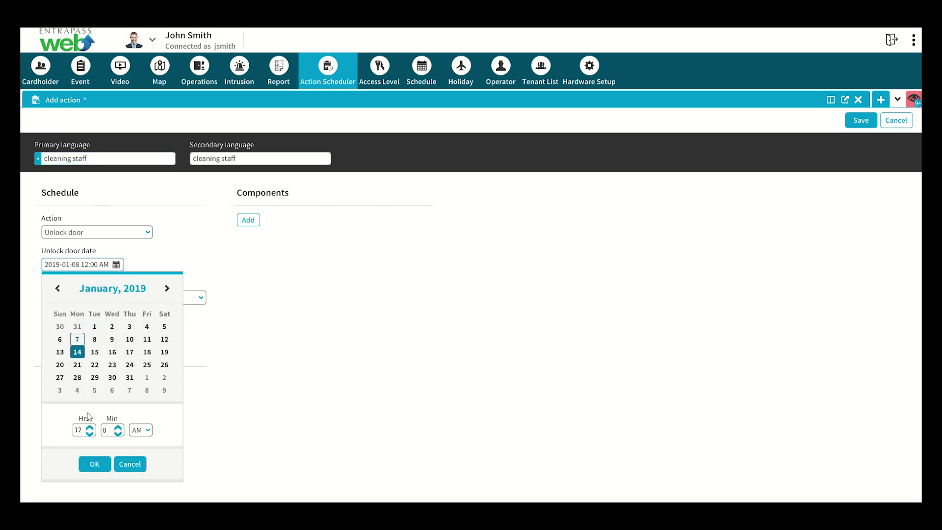
pyautogui.doubleClick(90, 434)
pyautogui.click(148, 433)
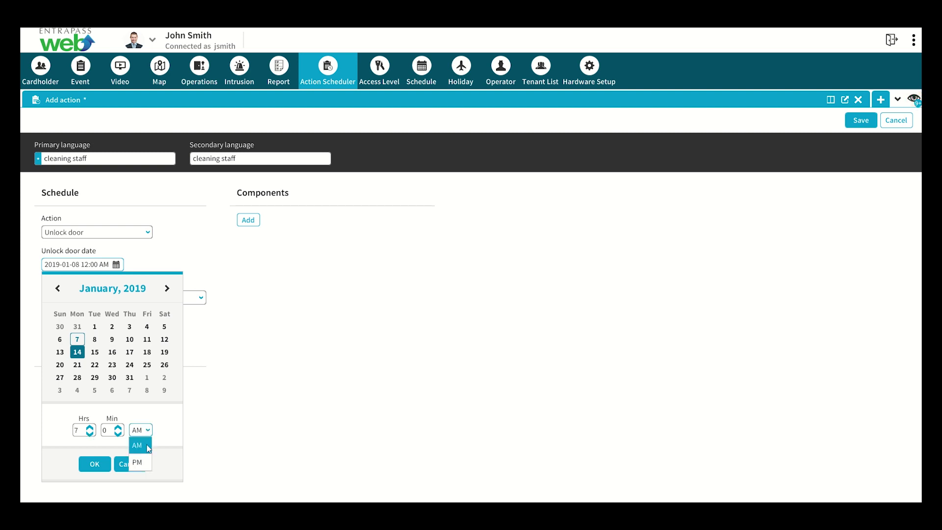
pyautogui.click(141, 447)
pyautogui.click(94, 463)
# Step: Tag it 'door', repeat Daily, assign Rear Door (01.03), and save the action
pyautogui.write('door')
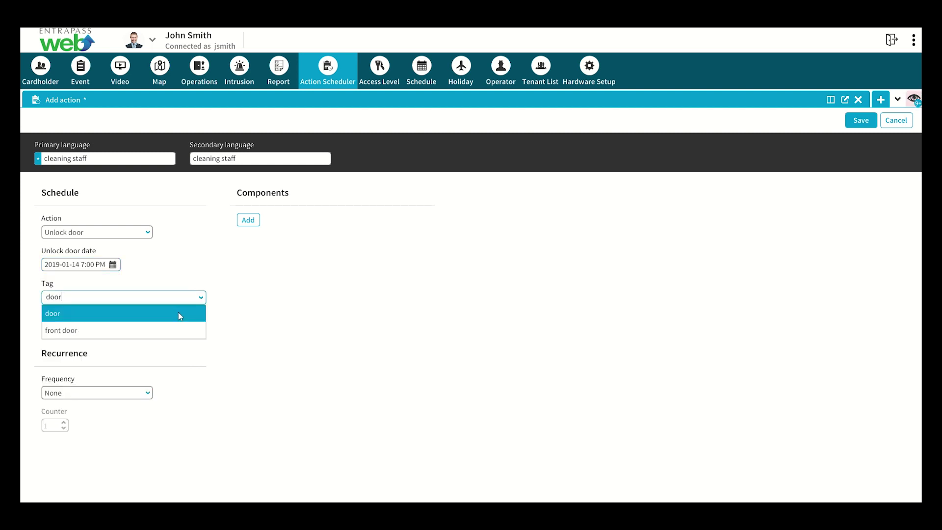
pyautogui.click(179, 314)
pyautogui.click(147, 393)
pyautogui.click(140, 424)
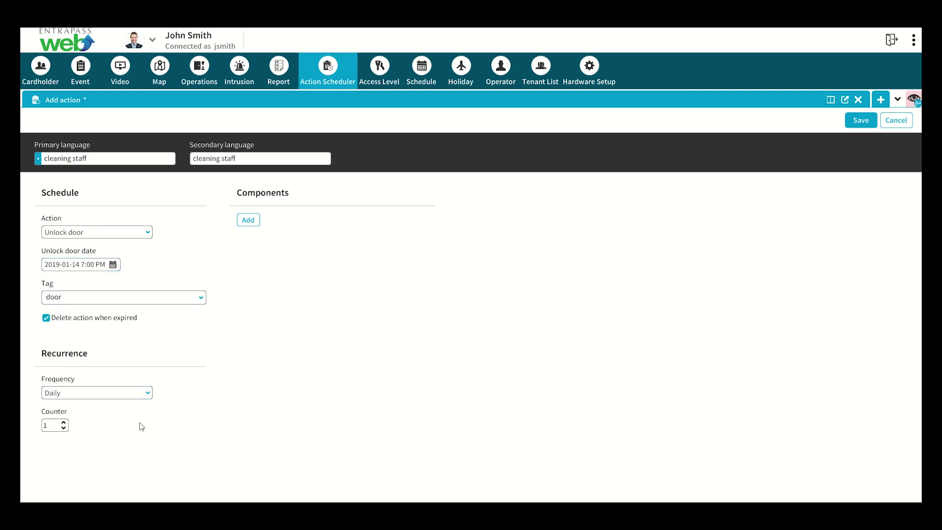
pyautogui.click(250, 222)
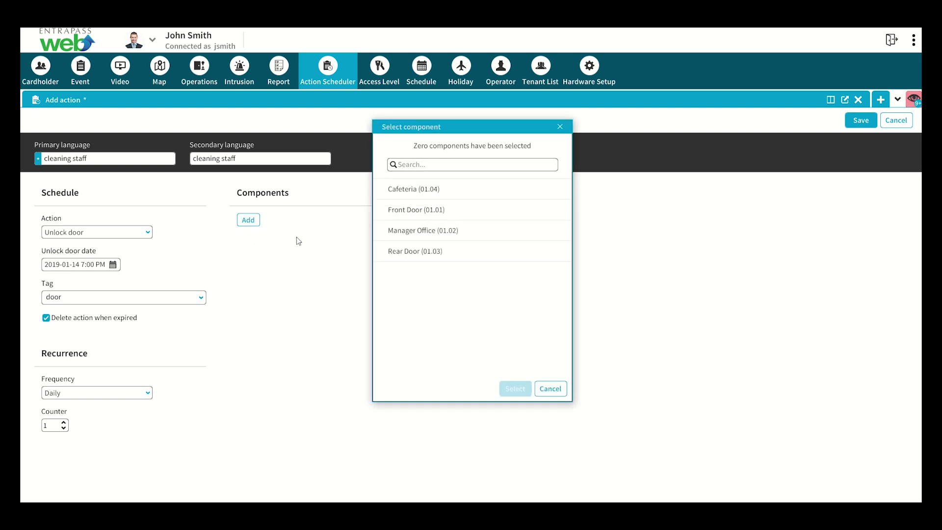
pyautogui.click(401, 248)
pyautogui.click(513, 390)
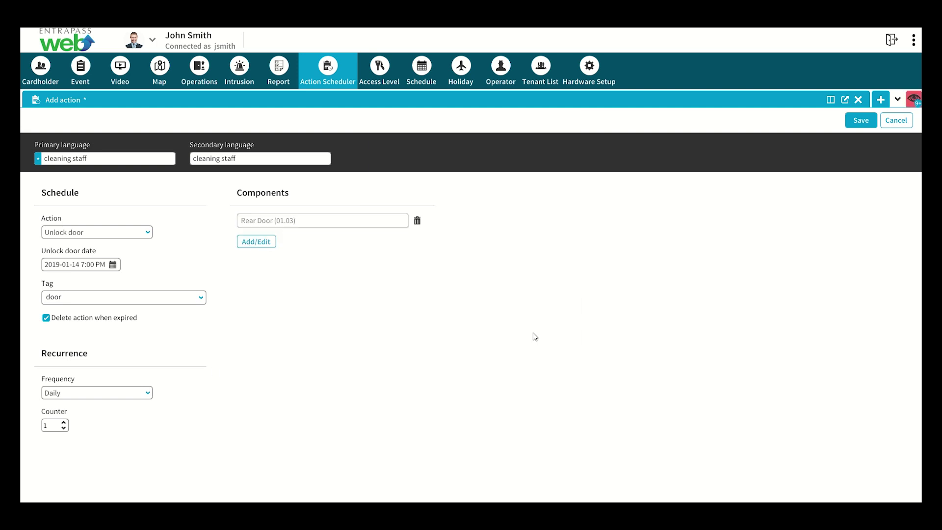
pyautogui.click(856, 122)
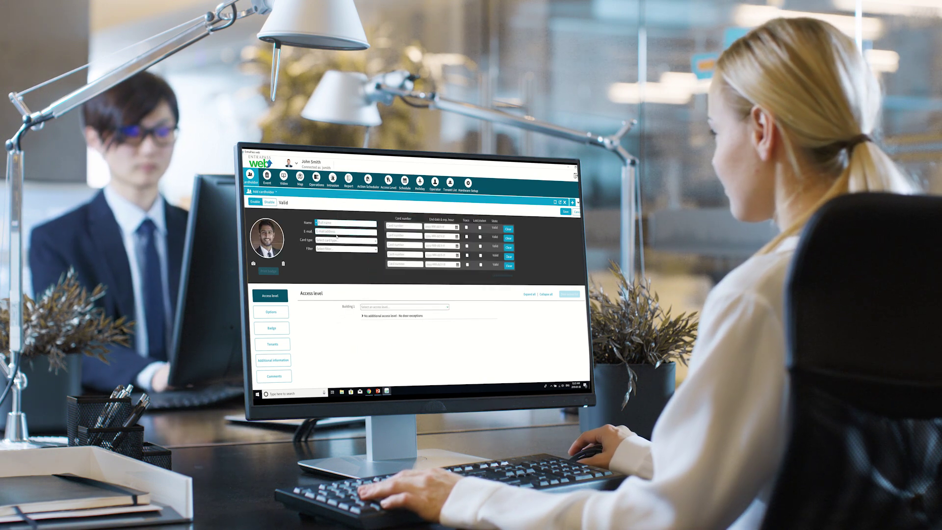
pyautogui.write('M')
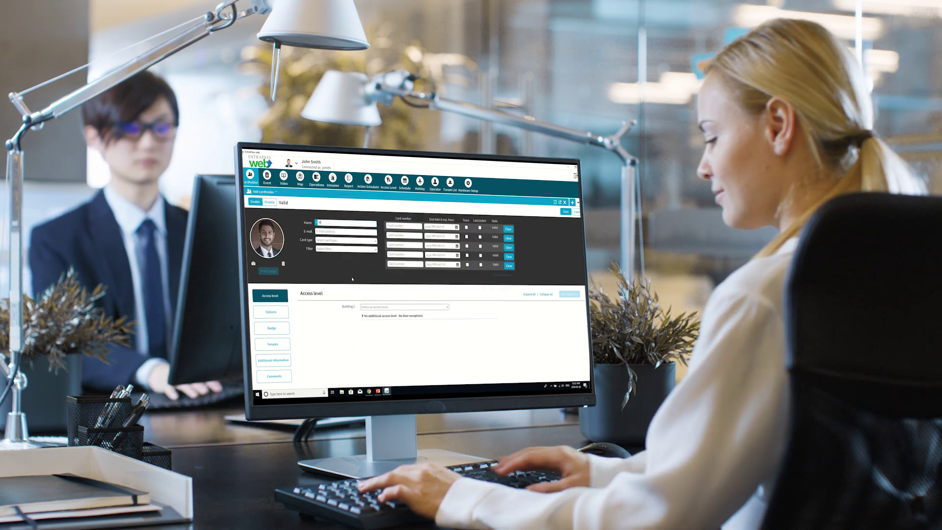